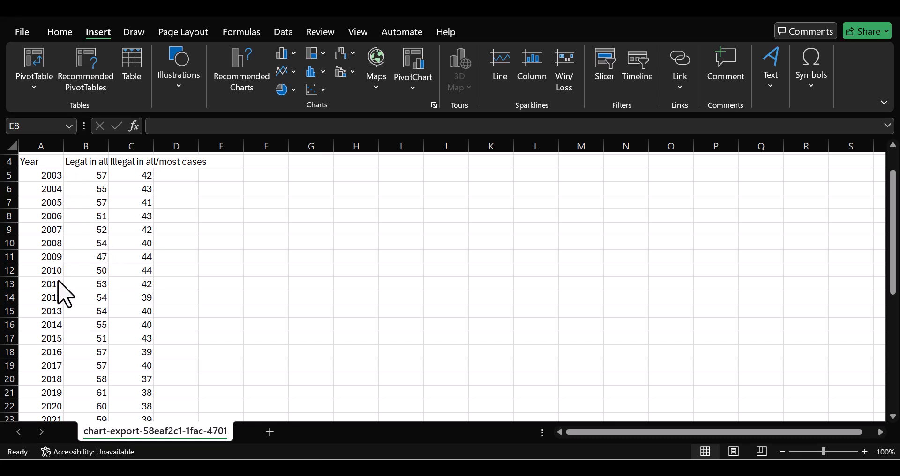
- Look over the abortion opinion table from its headers through the yearly rows to the source note
scroll(203, 276, up, 1)
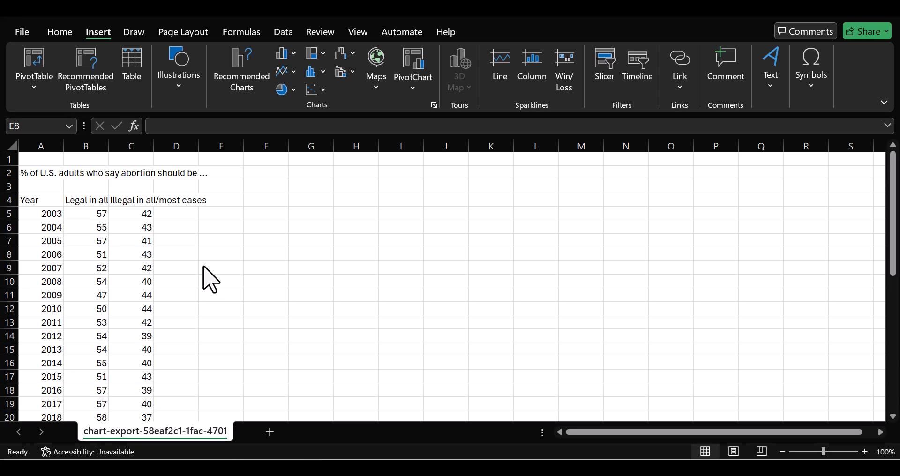
scroll(211, 279, down, 5)
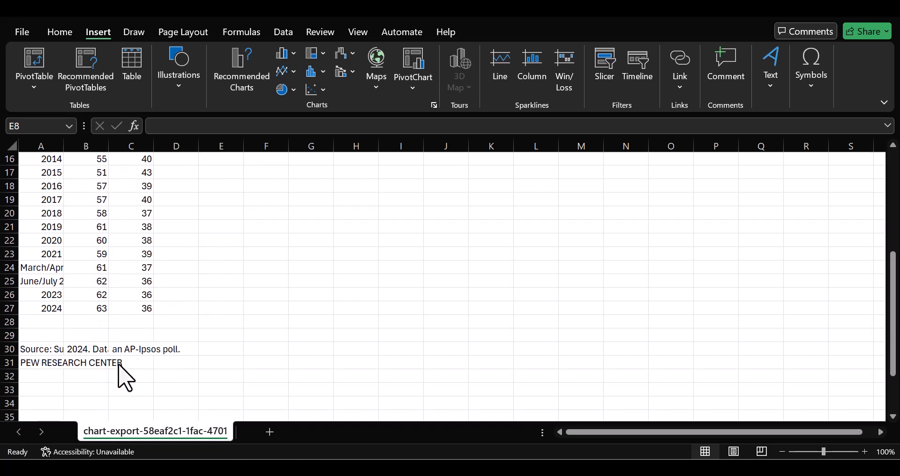
scroll(126, 377, up, 5)
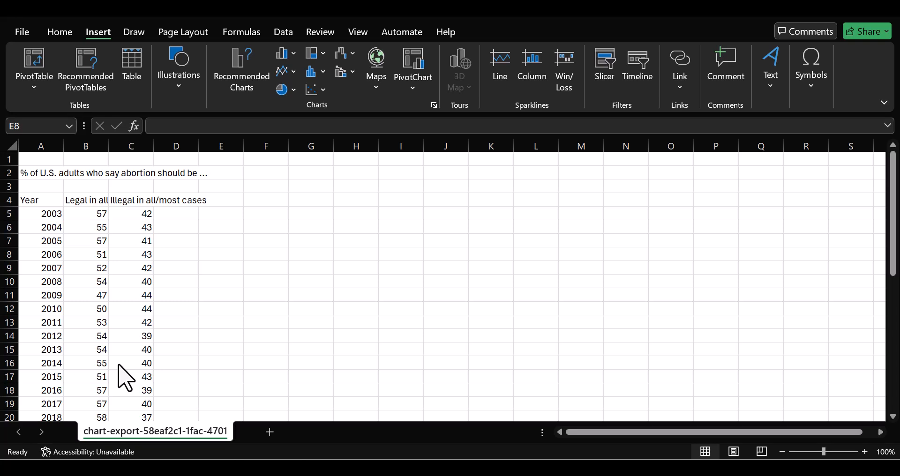
scroll(125, 377, down, 3)
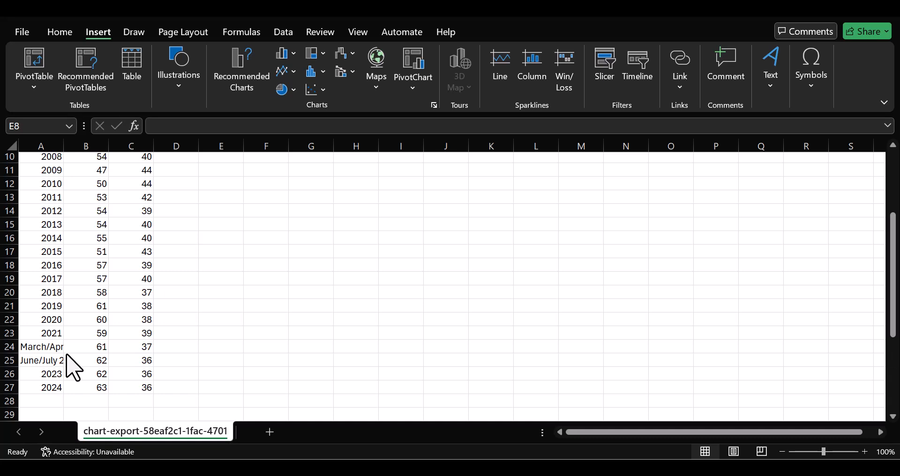
scroll(73, 368, up, 2)
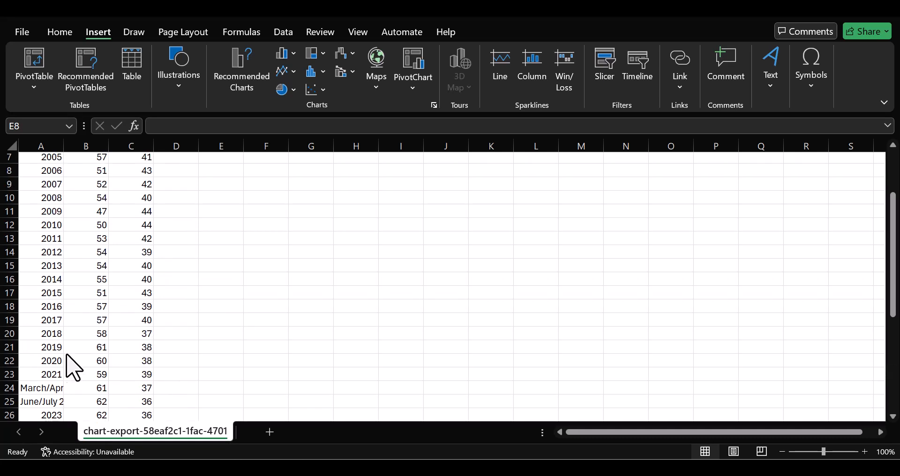
scroll(73, 368, up, 2)
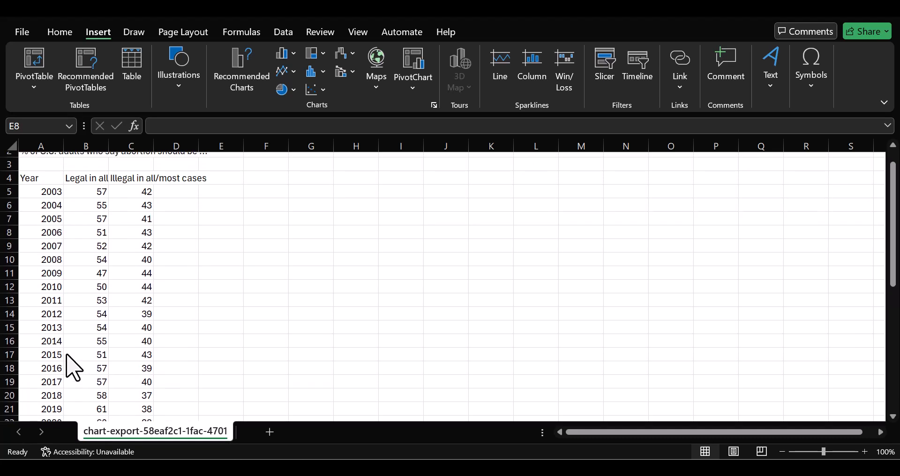
- Resize columns B and C to fit their full headers, and select the table range A4:C27
double_click(109, 145)
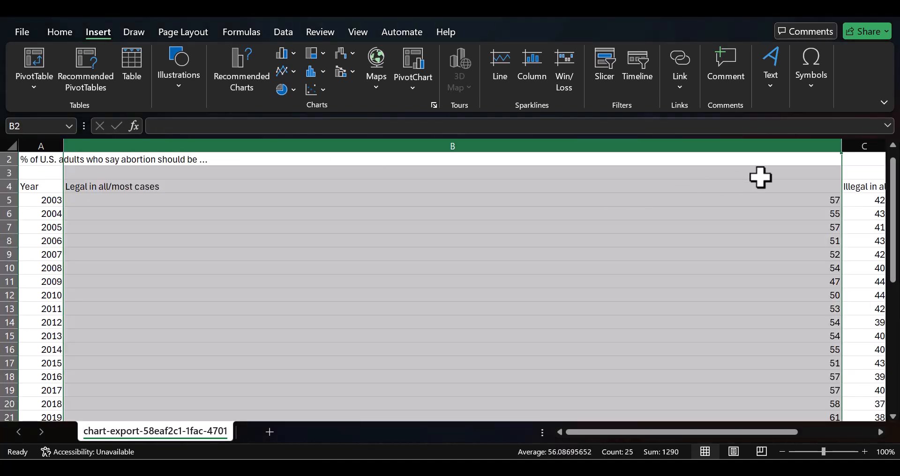
drag(841, 144, 167, 172)
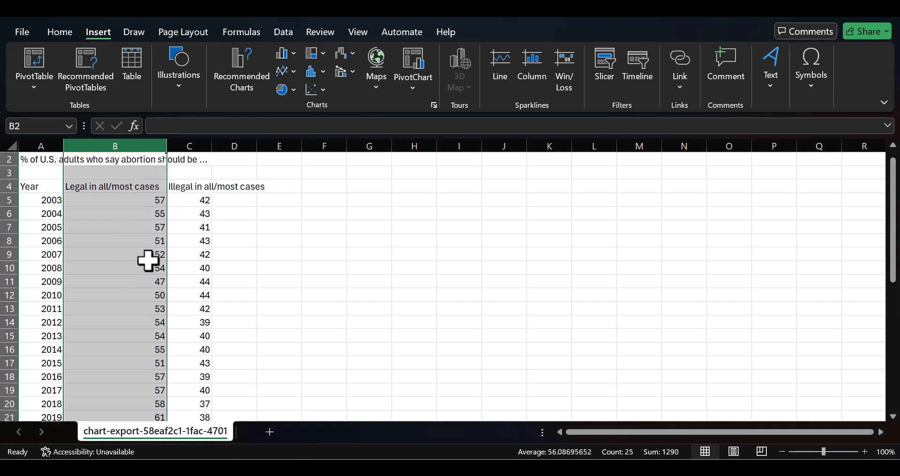
drag(211, 146, 267, 147)
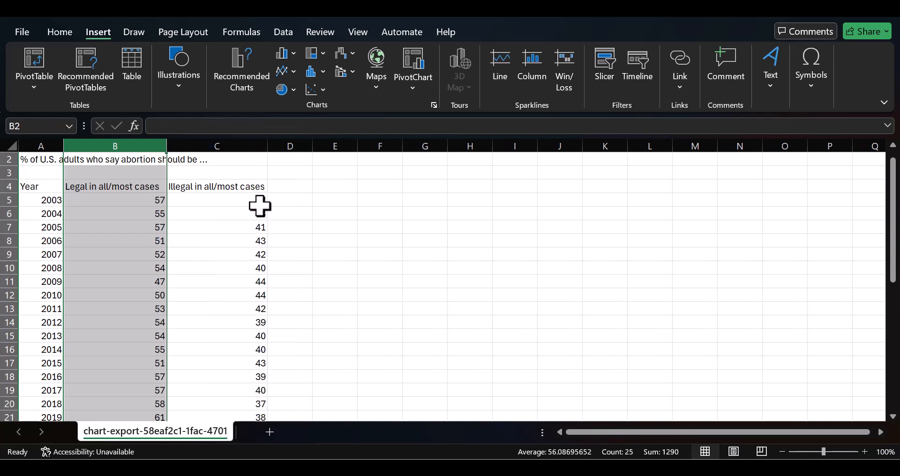
drag(42, 190, 243, 363)
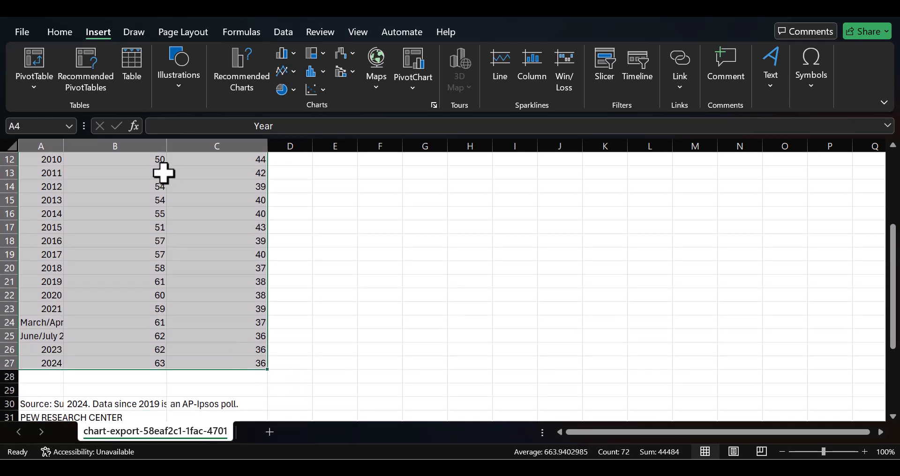
click(108, 78)
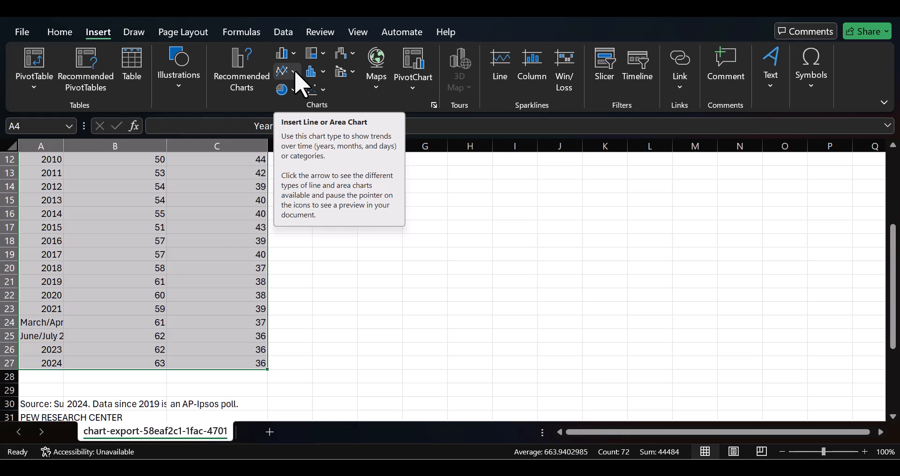
click(299, 82)
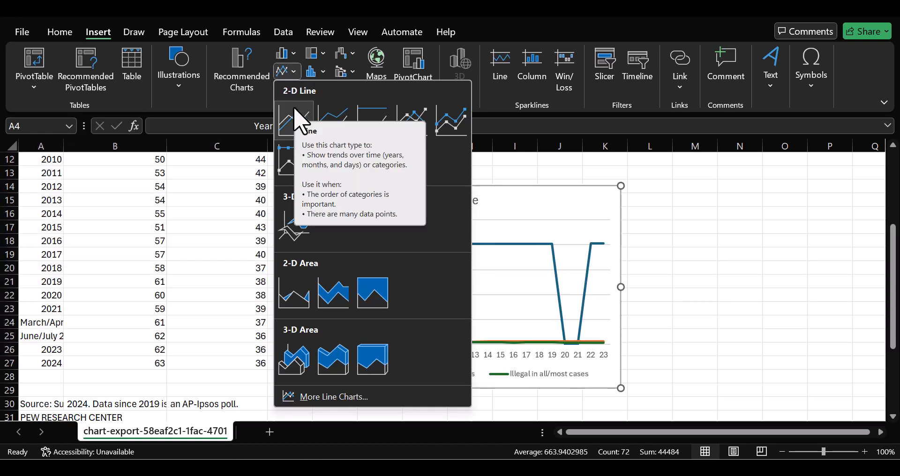
click(295, 115)
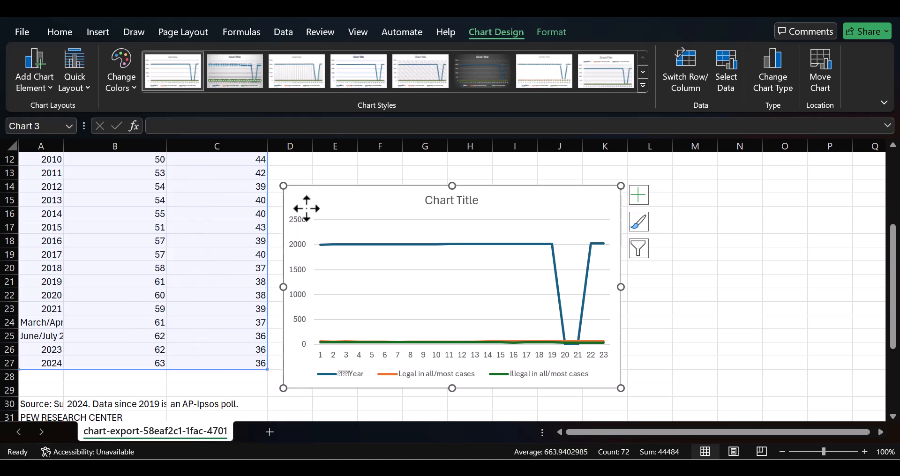
key(Delete)
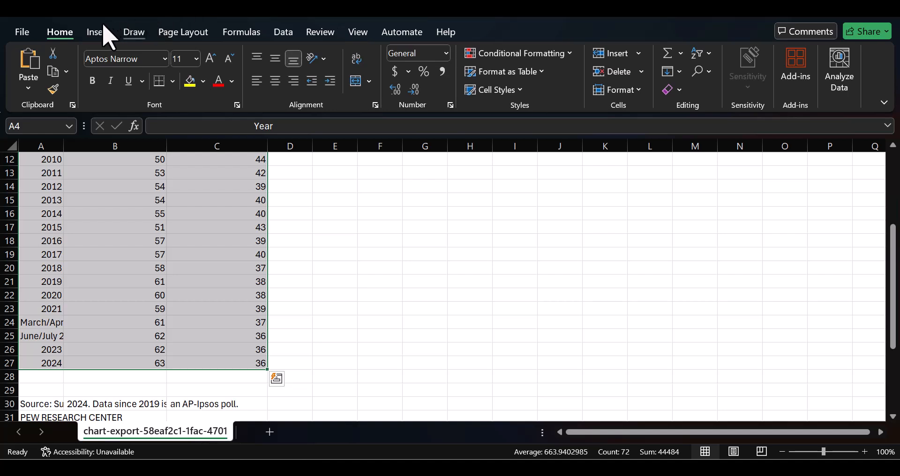
- Insert a line chart of the selected data, choosing the variant with years on the horizontal axis and only the legal and illegal series
click(99, 32)
click(291, 76)
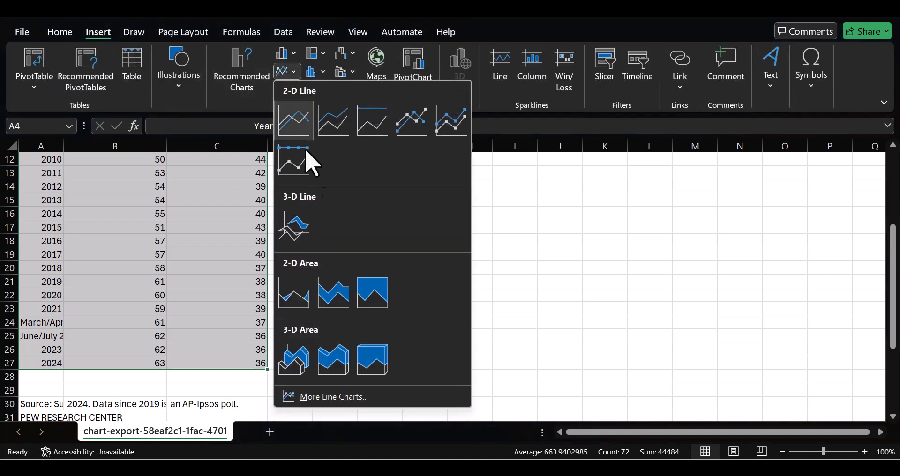
click(329, 399)
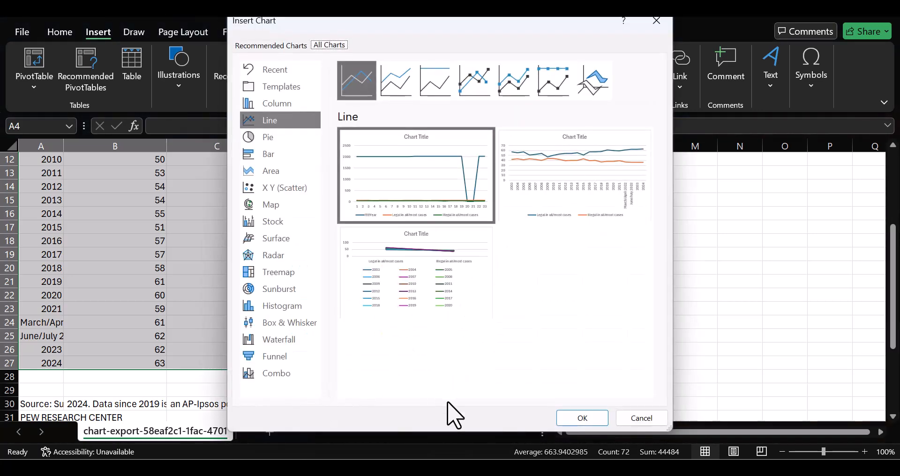
mouse_move(375, 149)
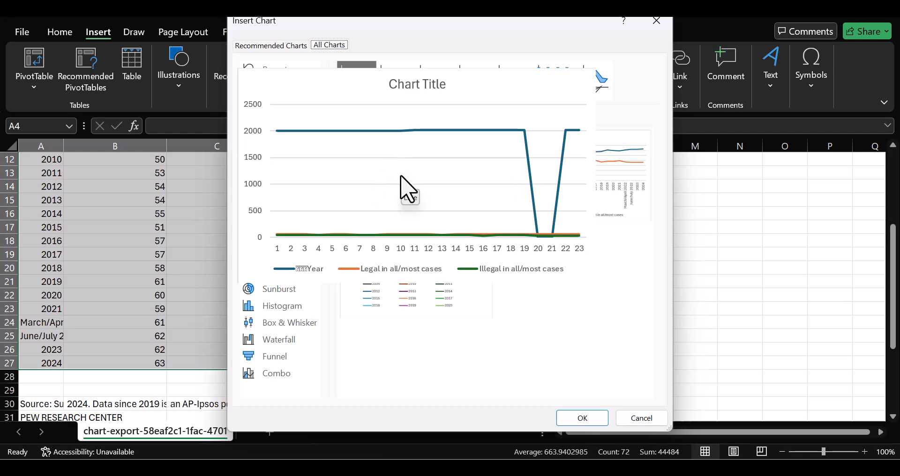
mouse_move(583, 162)
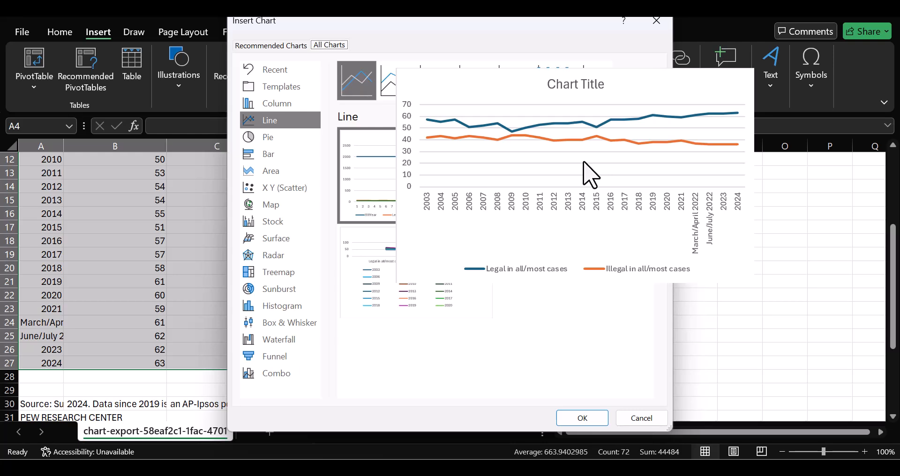
click(583, 163)
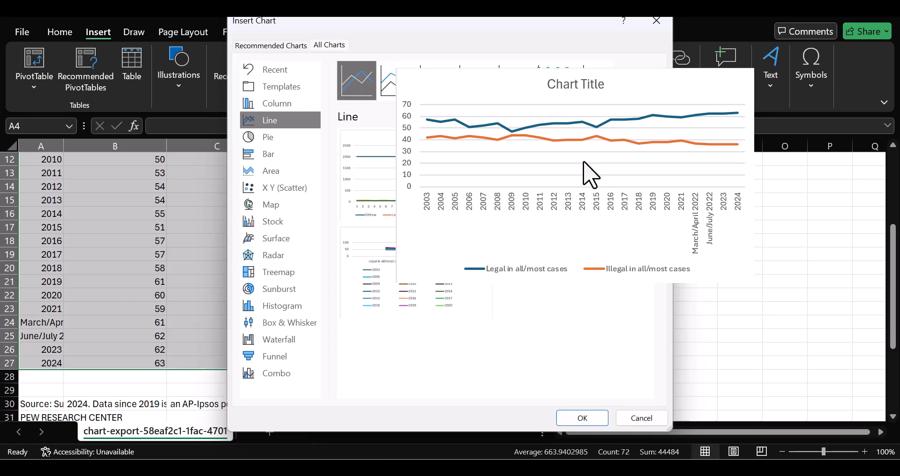
click(582, 415)
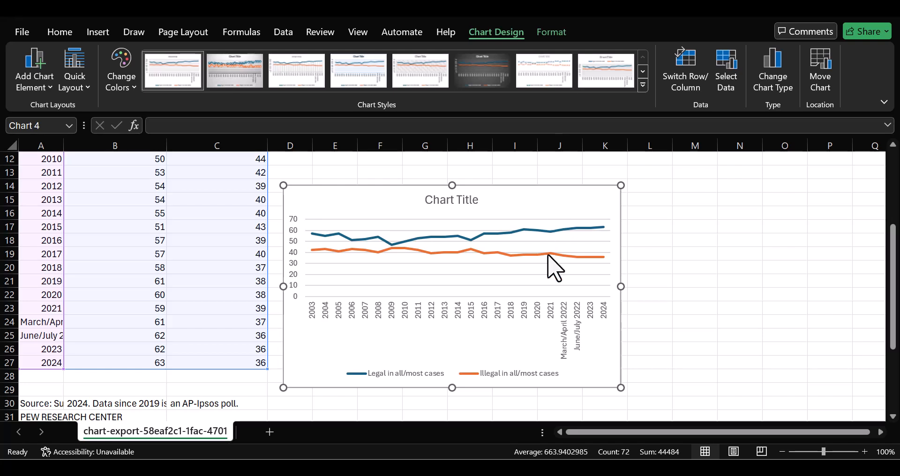
- Remove the chart's horizontal gridlines and change the chart title to "US Adult Opinion on Abortion"
click(547, 276)
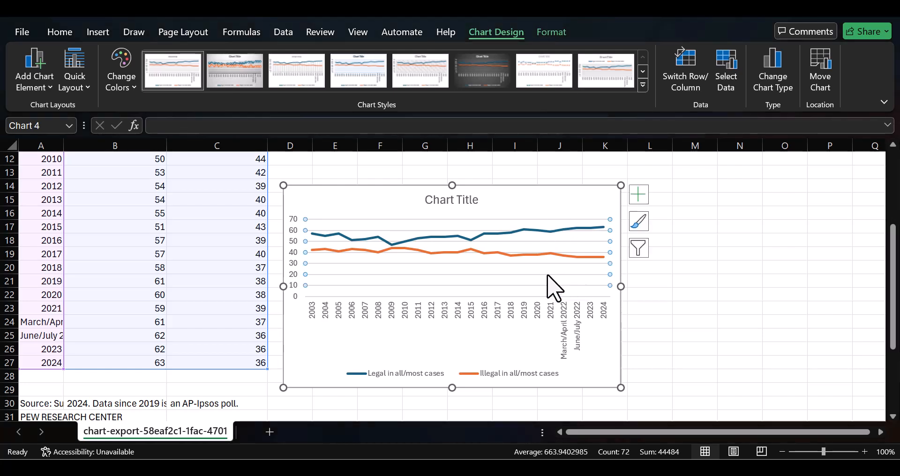
key(Delete)
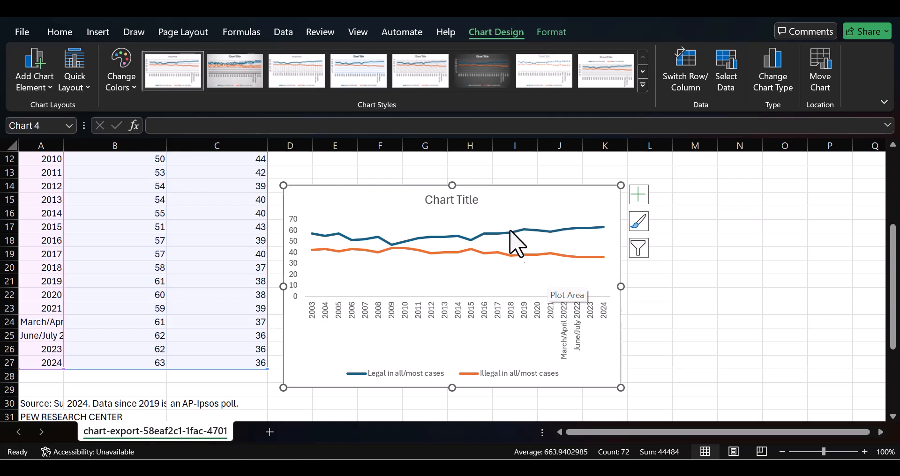
click(473, 201)
double_click(473, 206)
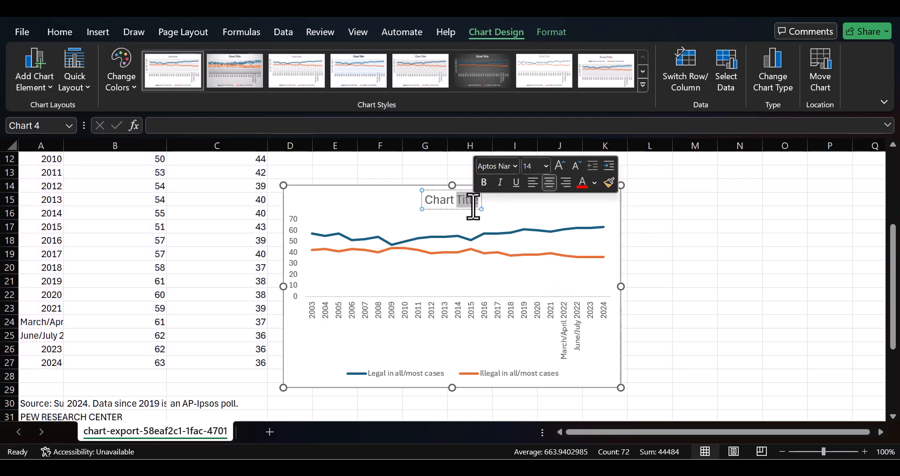
key(BackSpace)
key(BackSpace)
key(BackSpace)
key(BackSpace)
key(BackSpace)
key(BackSpace)
key(BackSpace)
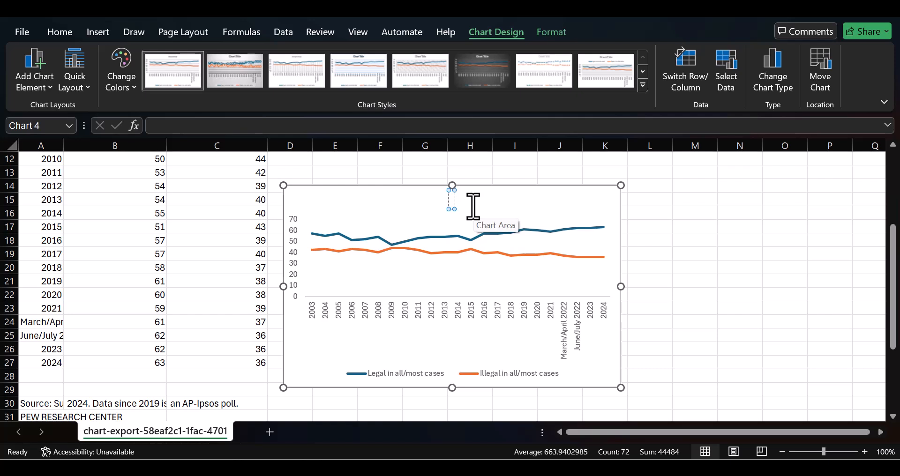
text(US Adult opin)
key(BackSpace)
key(BackSpace)
key(BackSpace)
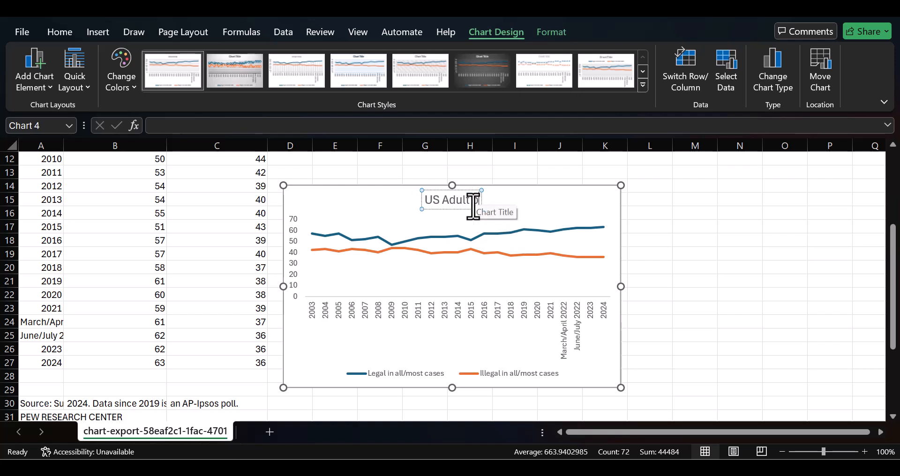
text(Opnion)
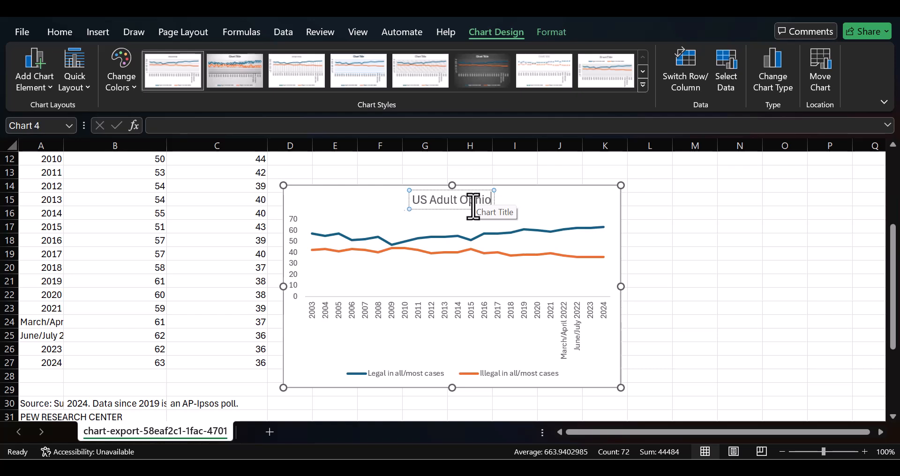
key(BackSpace)
key(BackSpace)
key(BackSpace)
key(BackSpace)
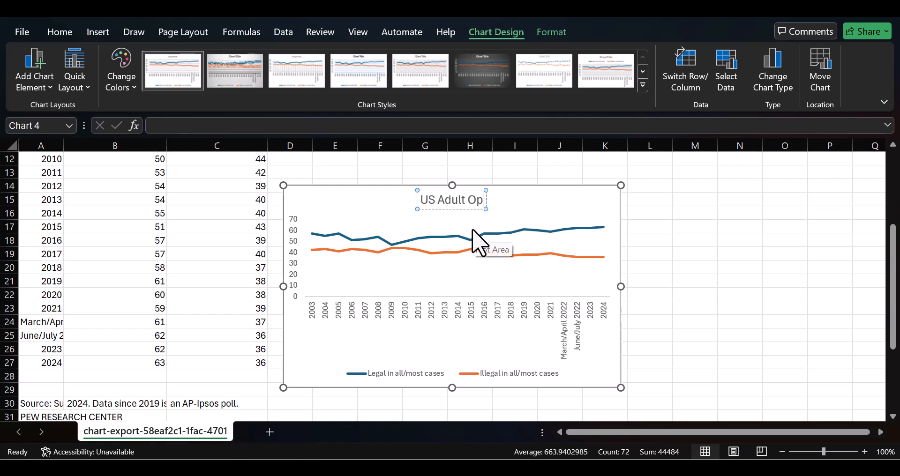
text(inion on Abortion)
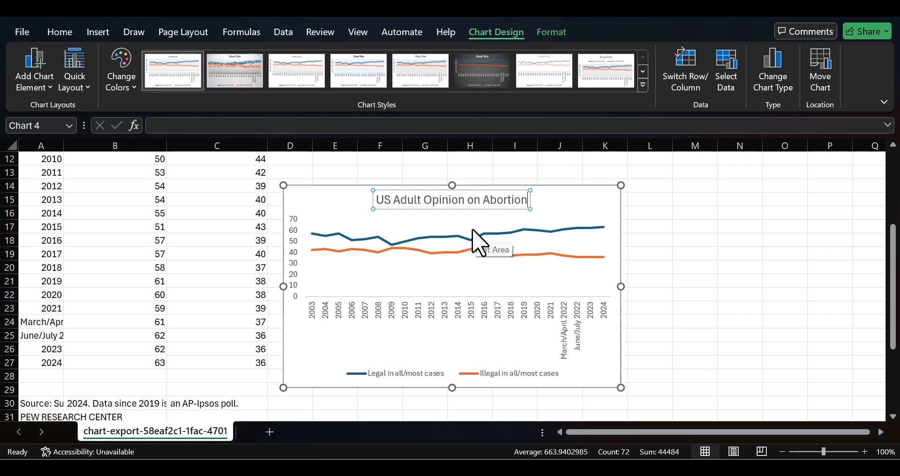
click(664, 325)
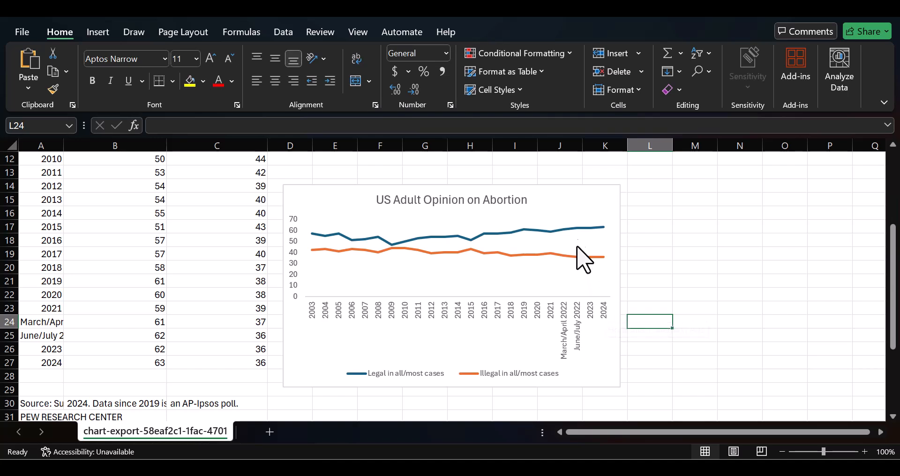
- View the data label placement options for the "Legal in all/most cases" line without applying any
click(576, 230)
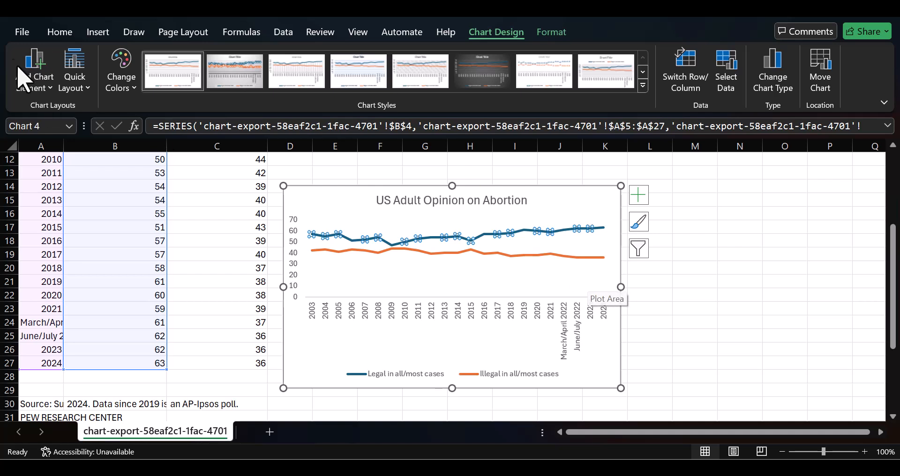
click(50, 87)
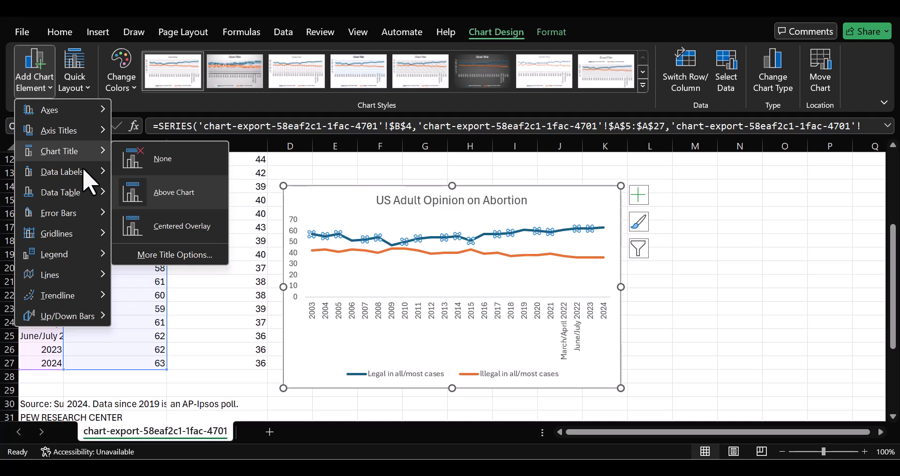
mouse_move(83, 177)
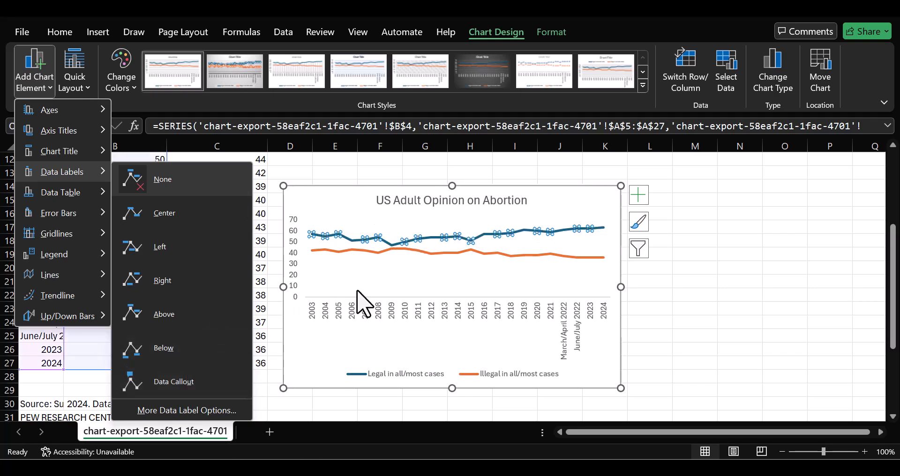
click(407, 289)
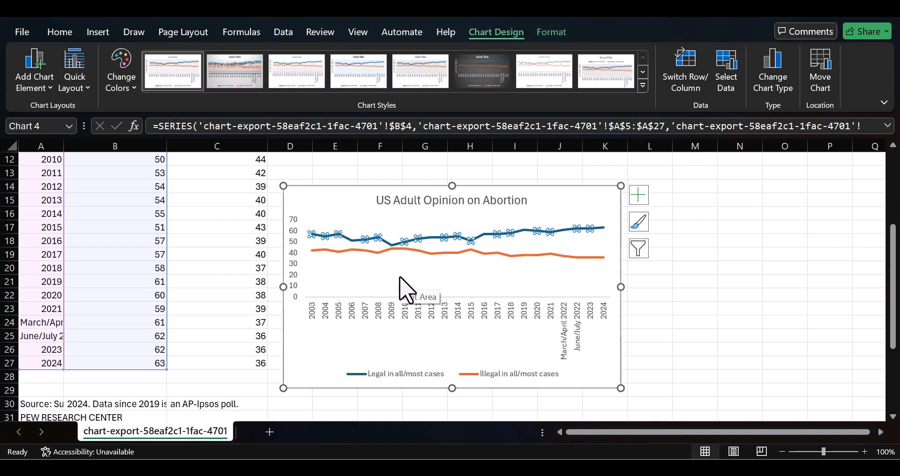
click(402, 276)
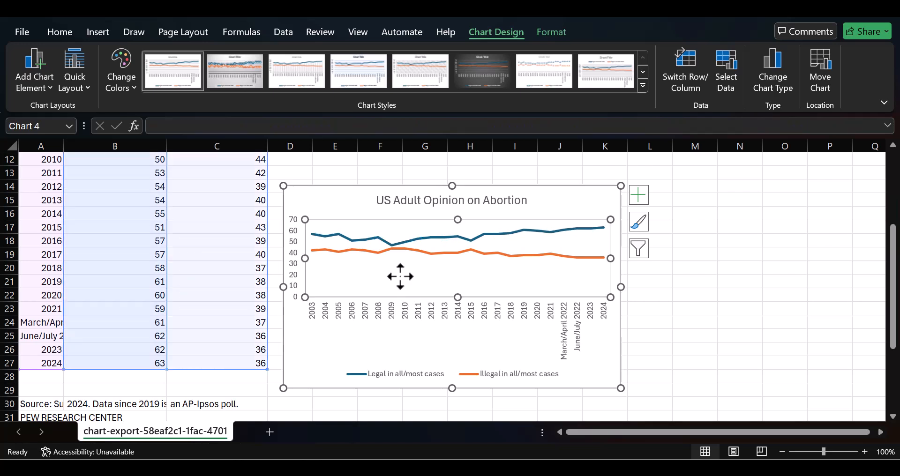
- Try to recolor the "Illegal in all/most cases" line by giving the series a purple theme shape fill
click(424, 255)
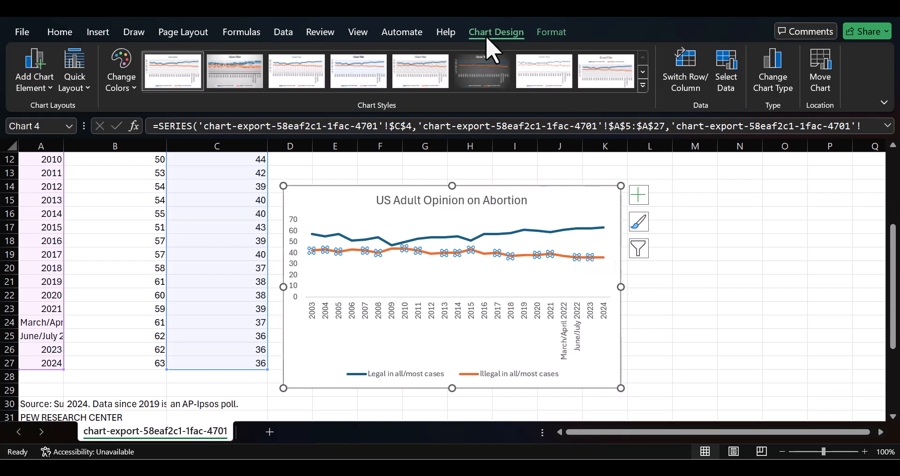
click(551, 33)
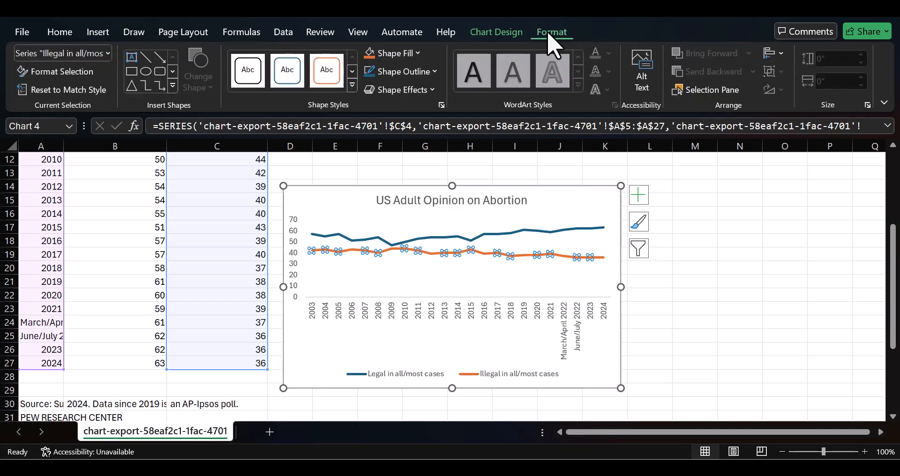
click(416, 53)
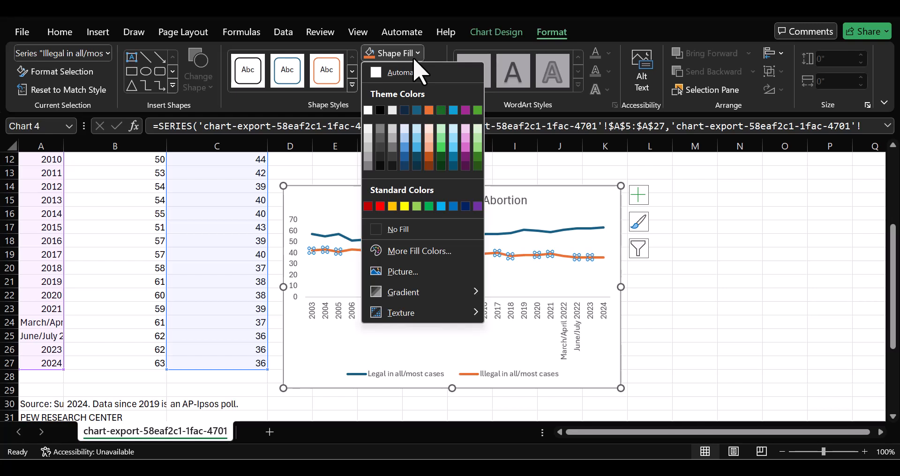
click(465, 110)
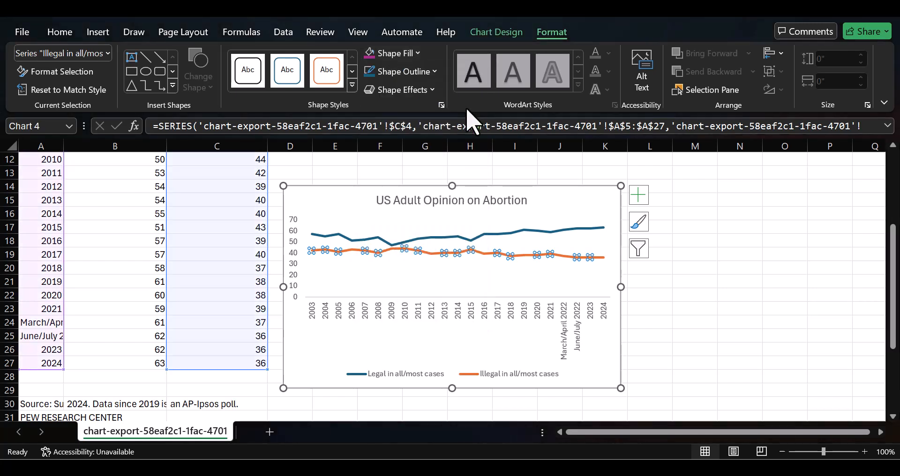
- Set the outline color of the "Illegal in all/most cases" line to a dark purple theme shade
click(483, 256)
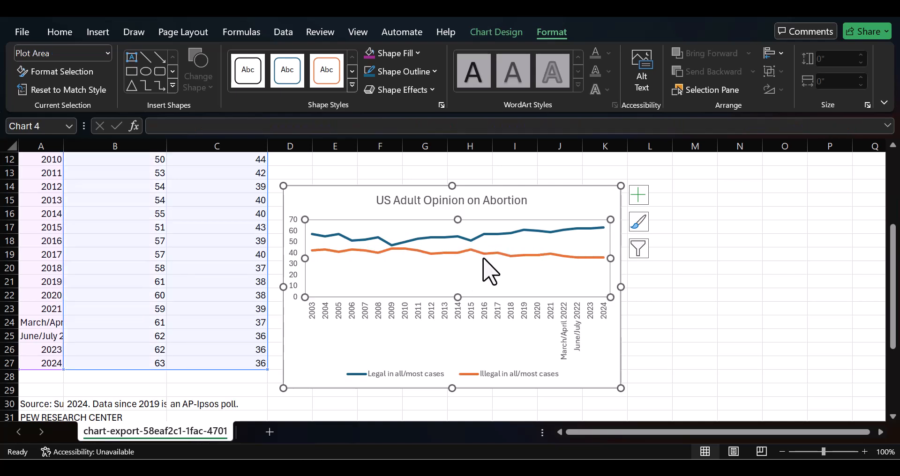
click(485, 256)
click(430, 71)
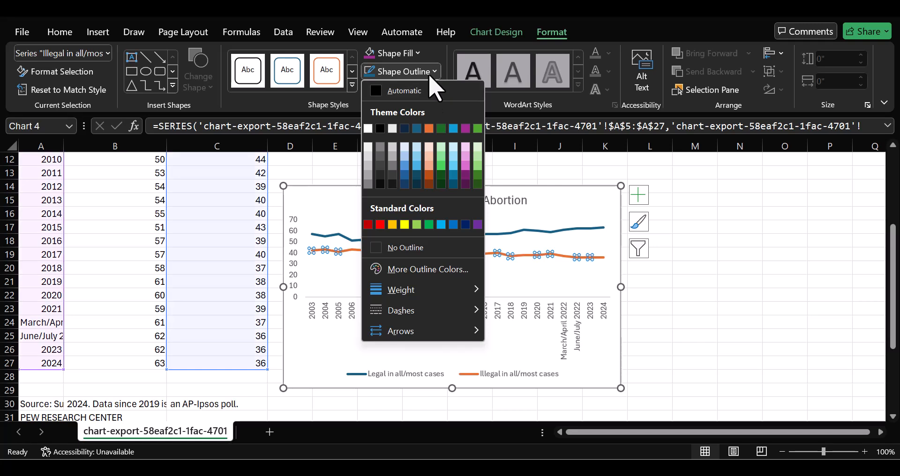
click(465, 176)
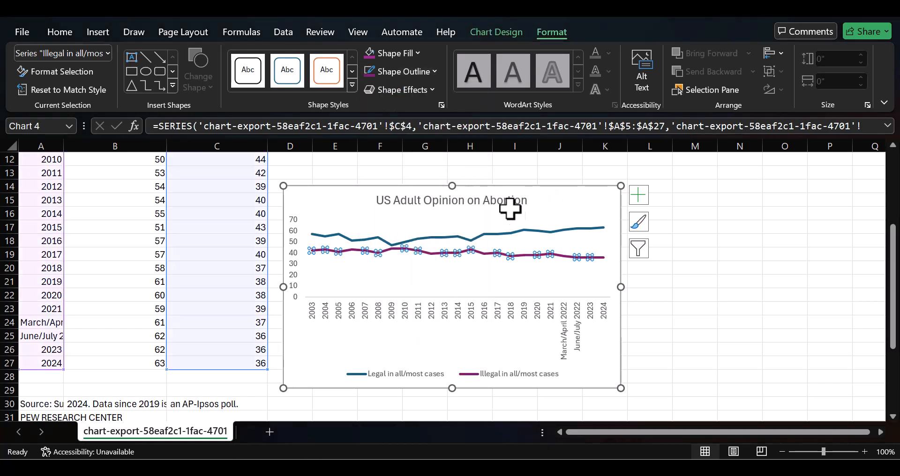
- Set the outline color of the "Legal in all/most cases" line to a light blue theme shade and select the whole chart area
click(523, 232)
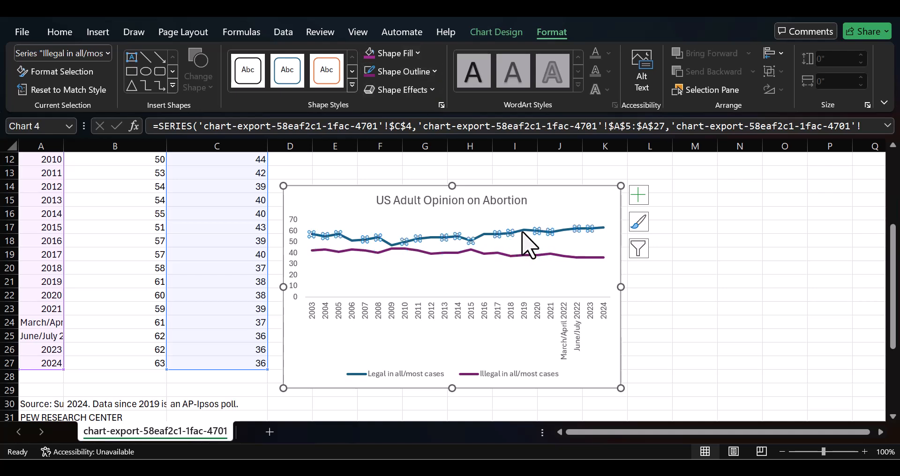
click(433, 75)
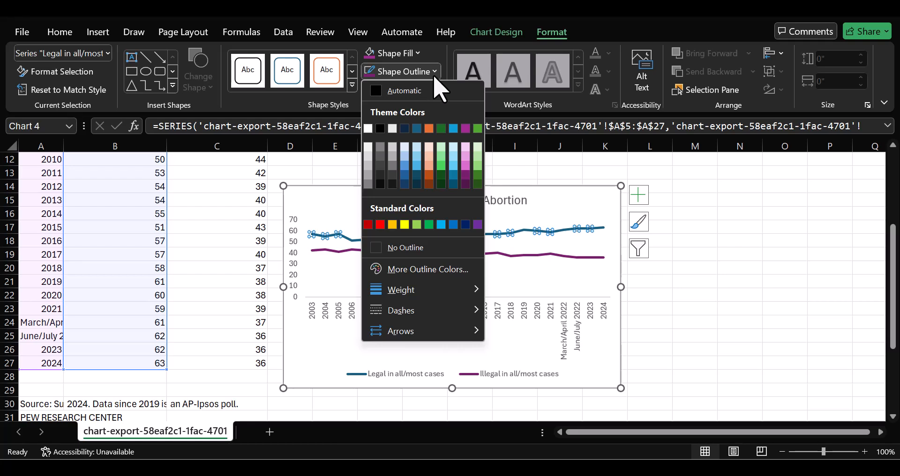
click(417, 166)
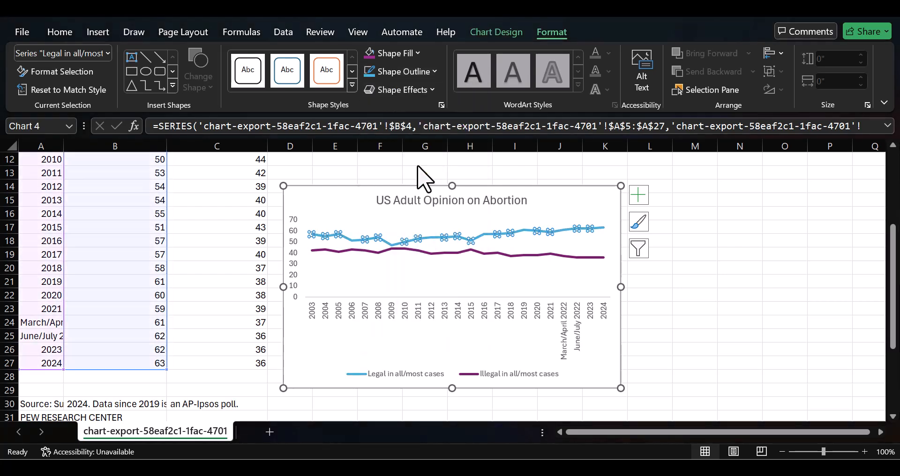
click(473, 292)
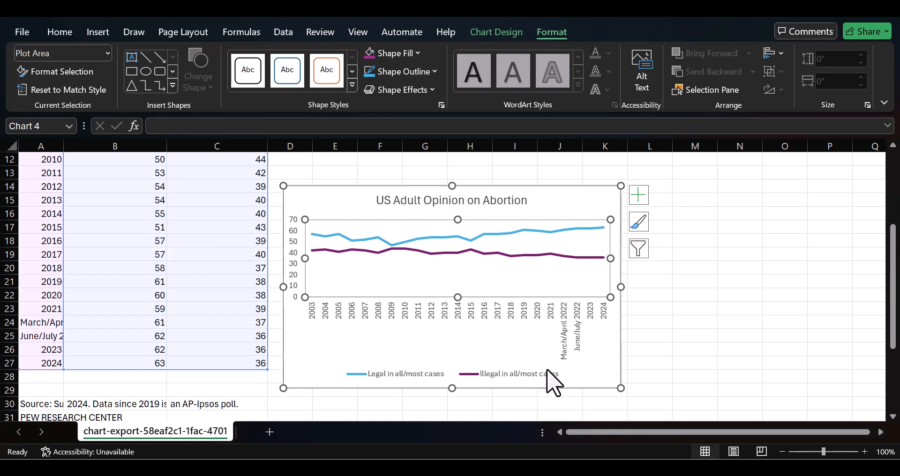
click(614, 347)
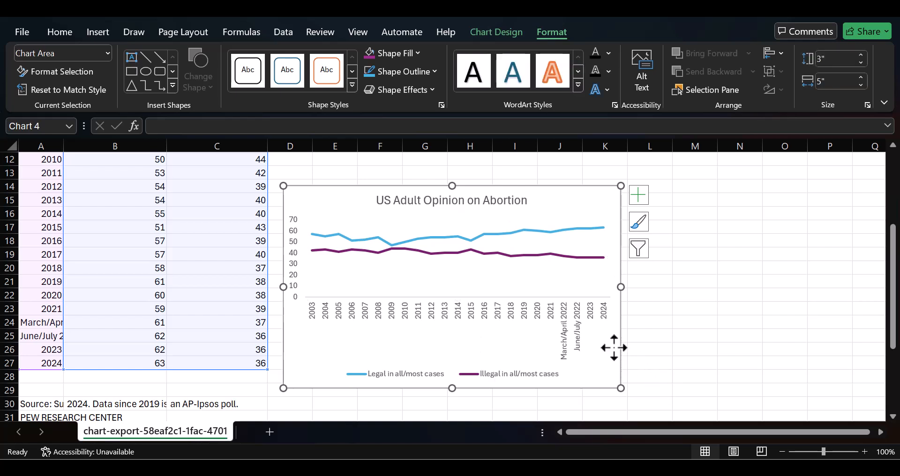